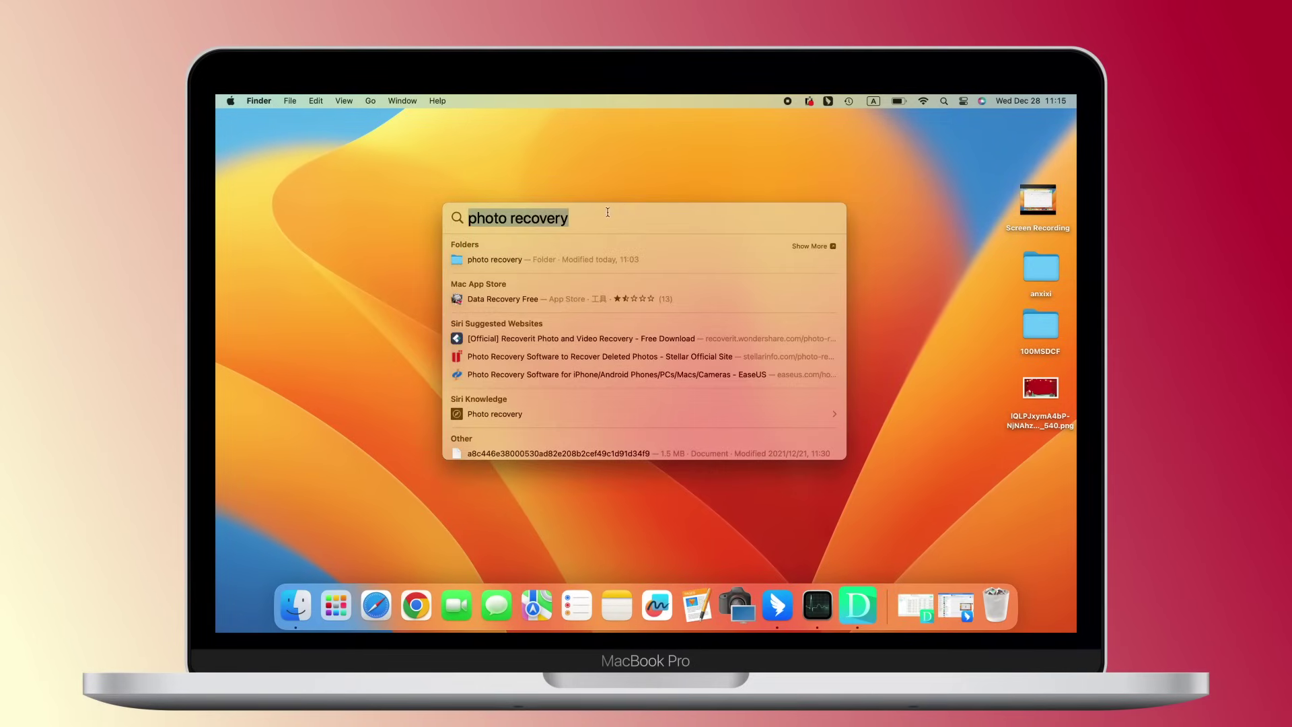
- Show the Spotlight results in Finder, move the photo recovery folder to the desktop and reveal IMG_5707.HEIC
left_click(582, 220)
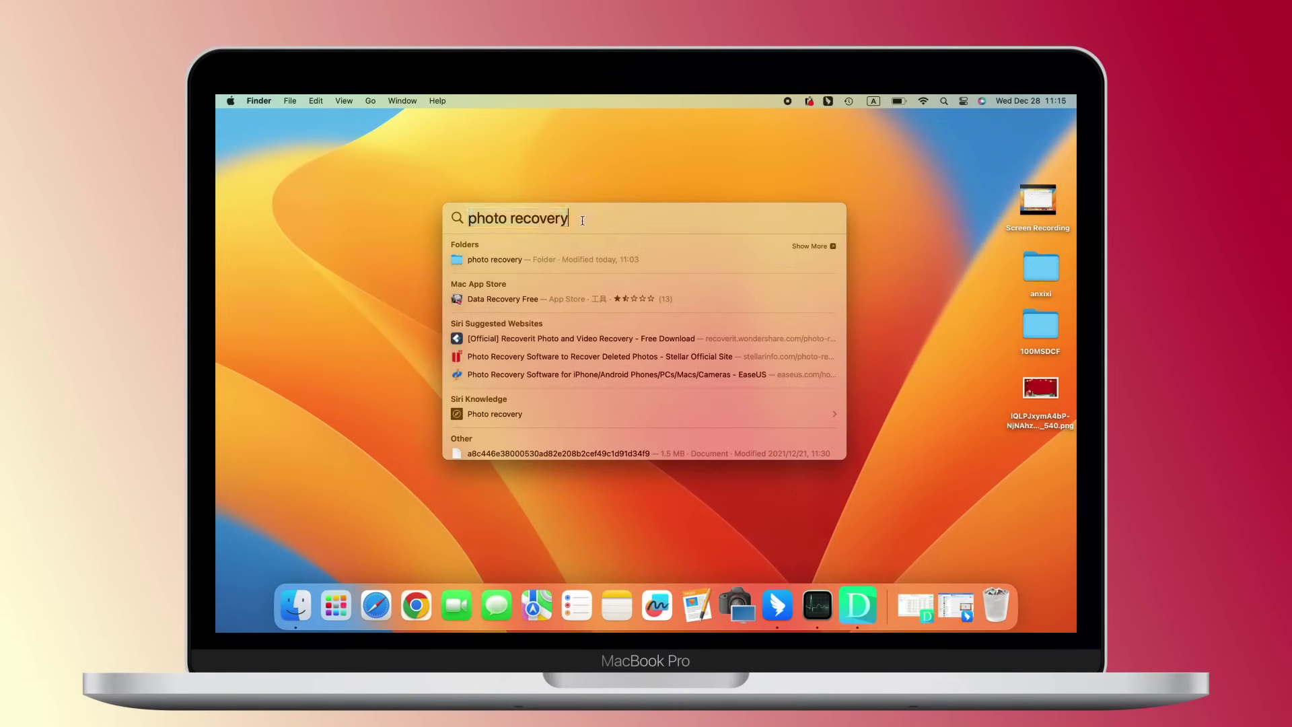
key("super+Return")
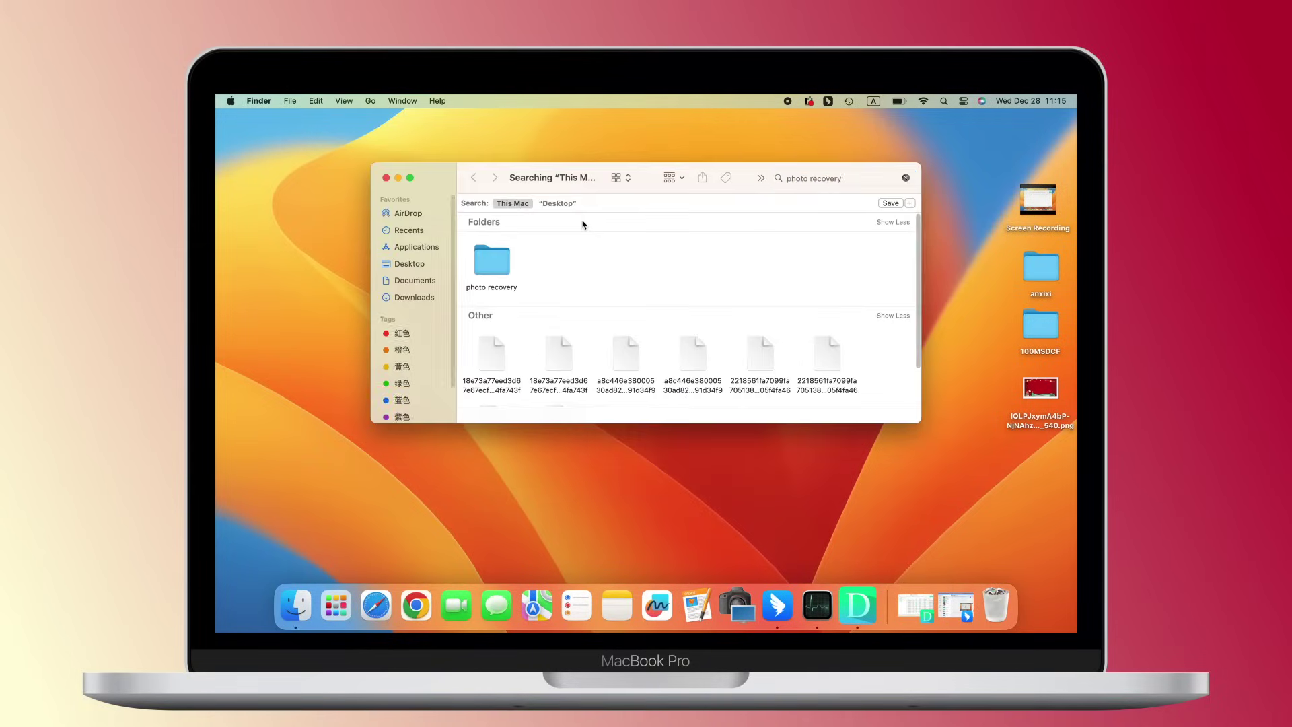
left_click(490, 268)
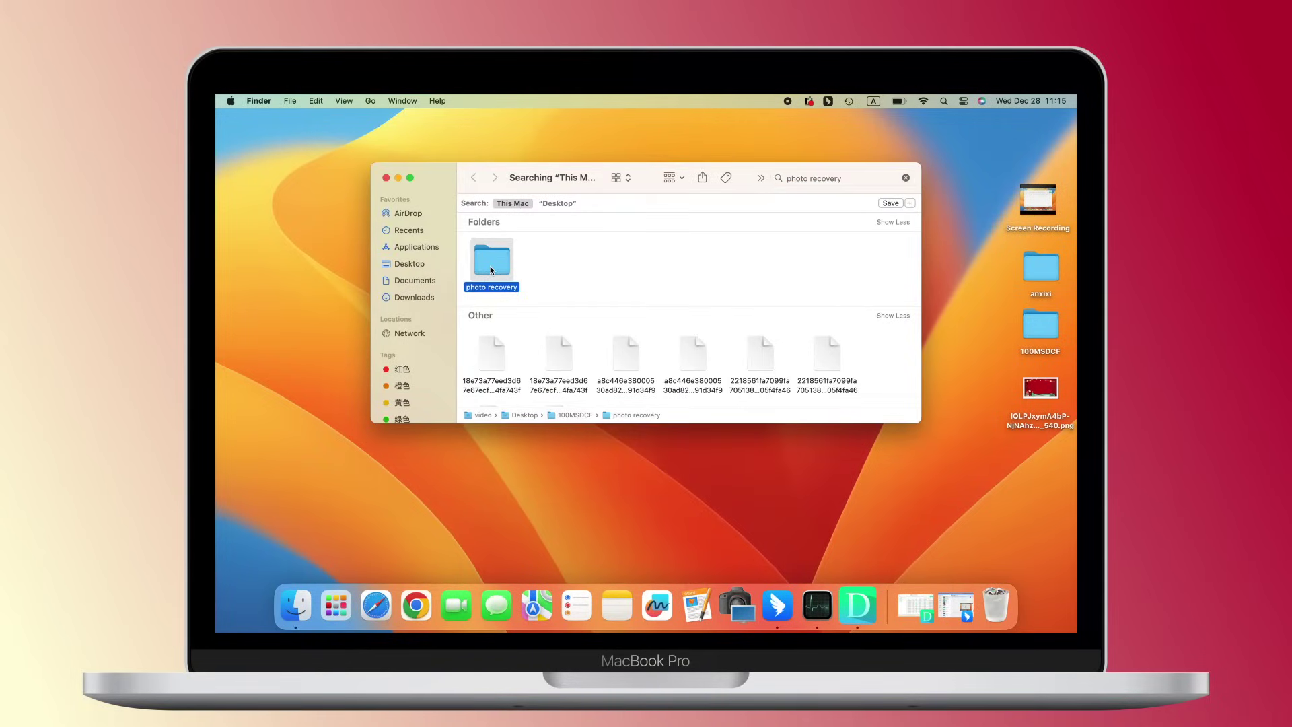
mouse_move(490, 266)
left_mouse_down()
mouse_move(318, 274)
mouse_move(586, 188)
left_mouse_up()
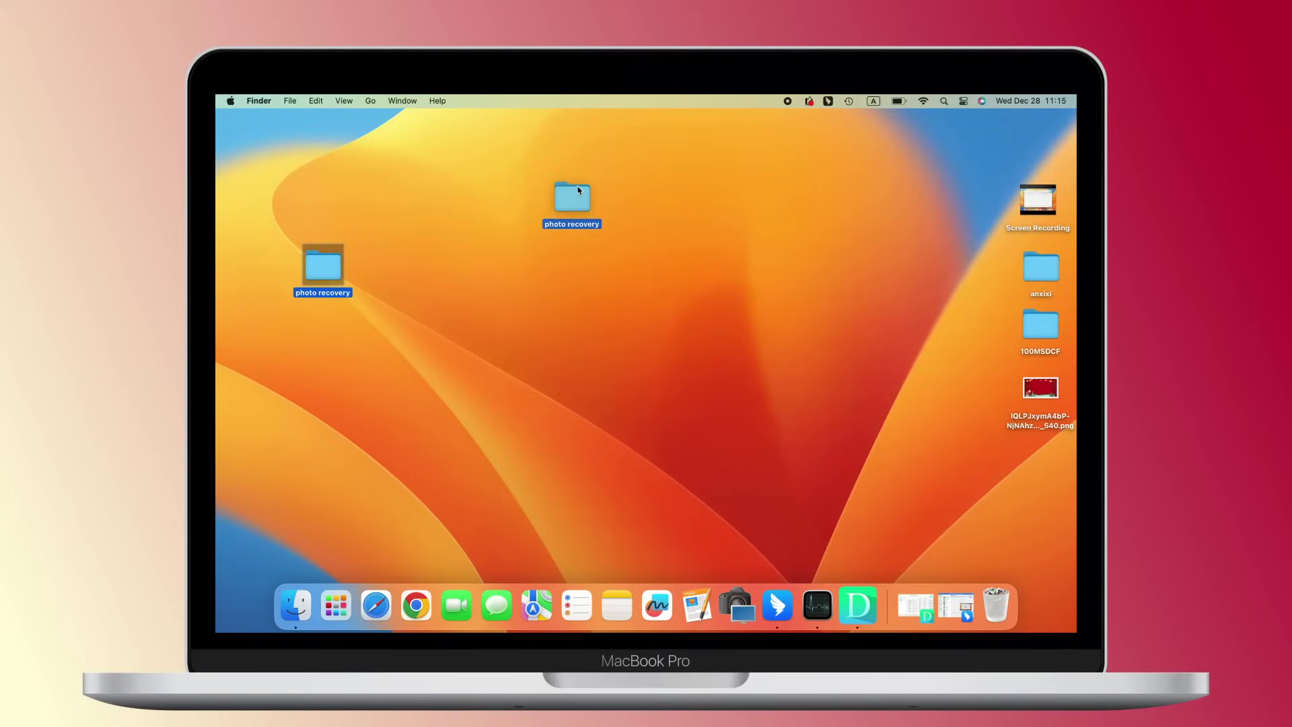
double_click(585, 191)
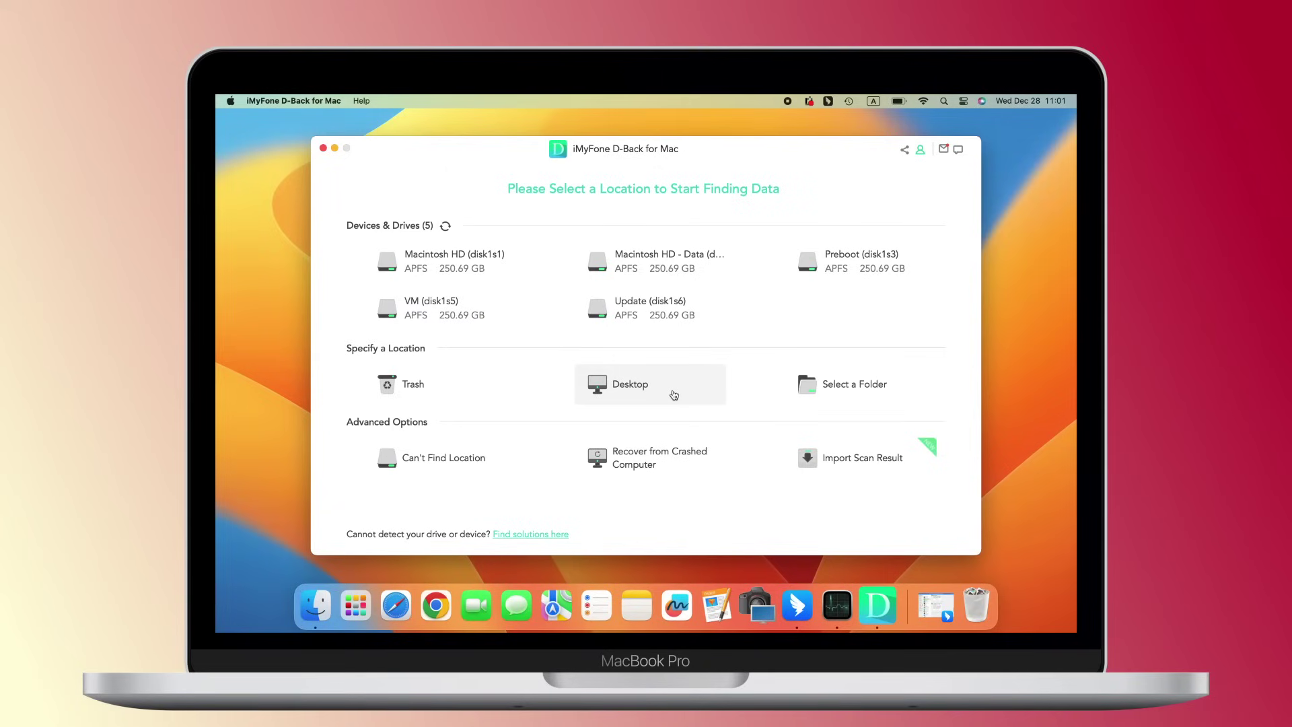
- Start a D-Back scan of the Desktop location for lost files
left_click(623, 381)
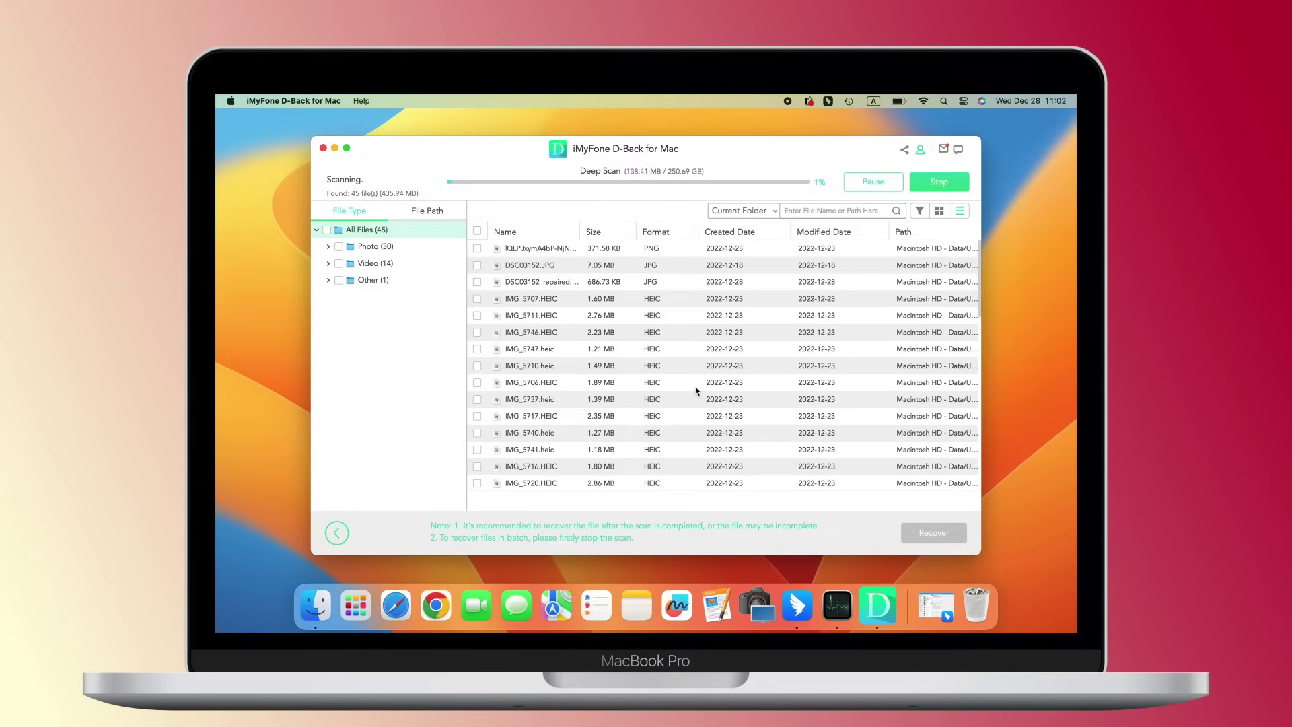
- Preview IMG_5707.HEIC in D-Back and recover it to the Mac
double_click(572, 299)
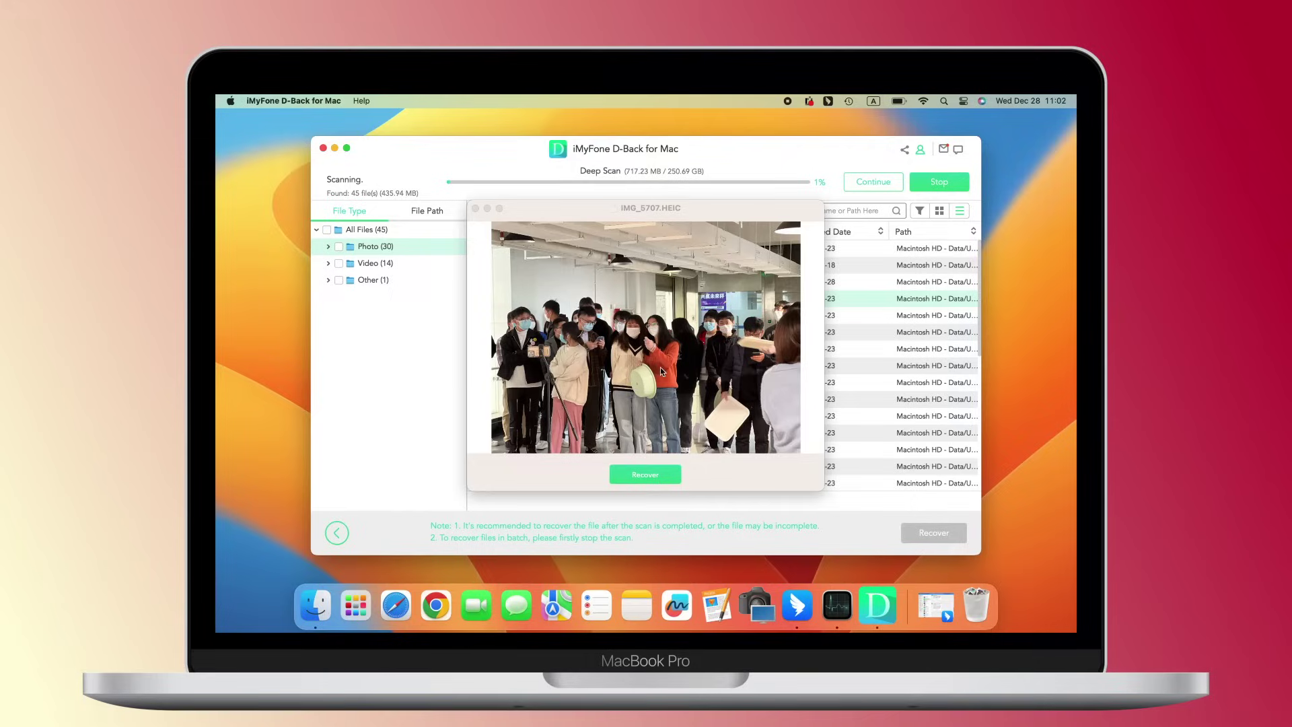
left_click(677, 445)
left_click(656, 476)
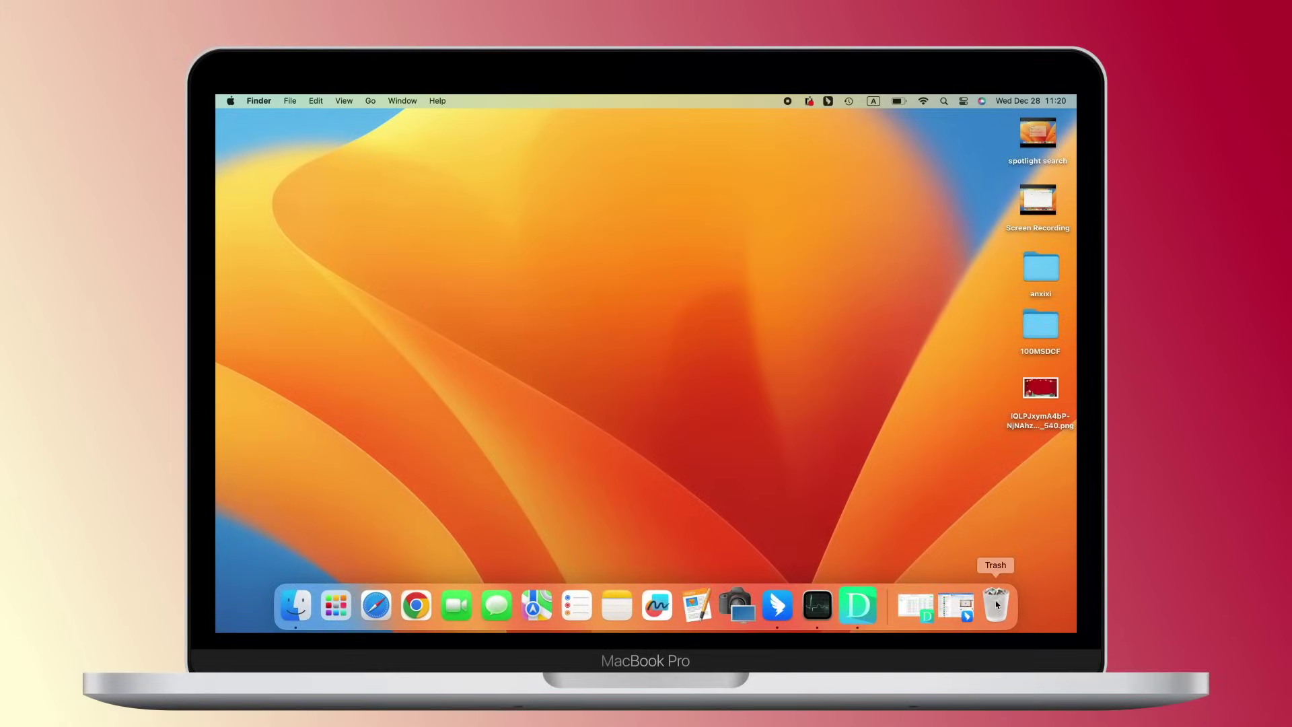
- Find the photo recovery folder in the Trash and move it onto the desktop
left_click(996, 608)
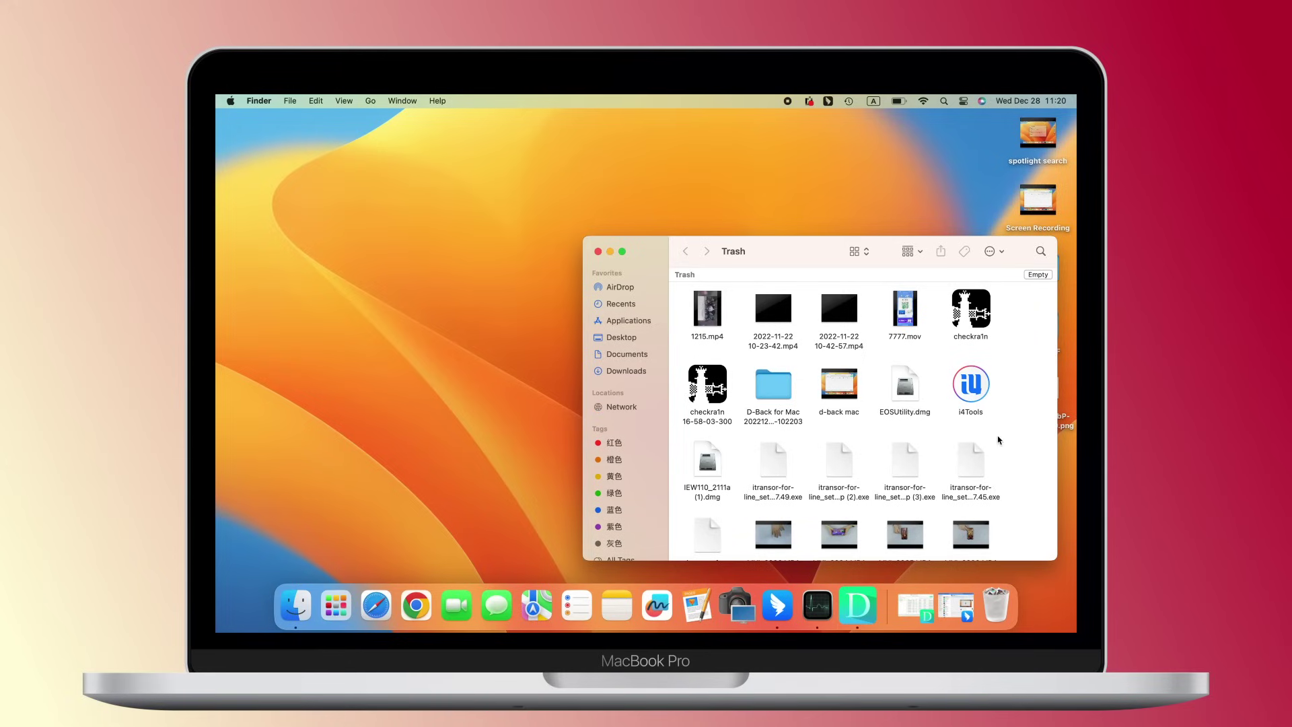
key("Down")
key("Down")
key("Down")
key("Down")
key("Down")
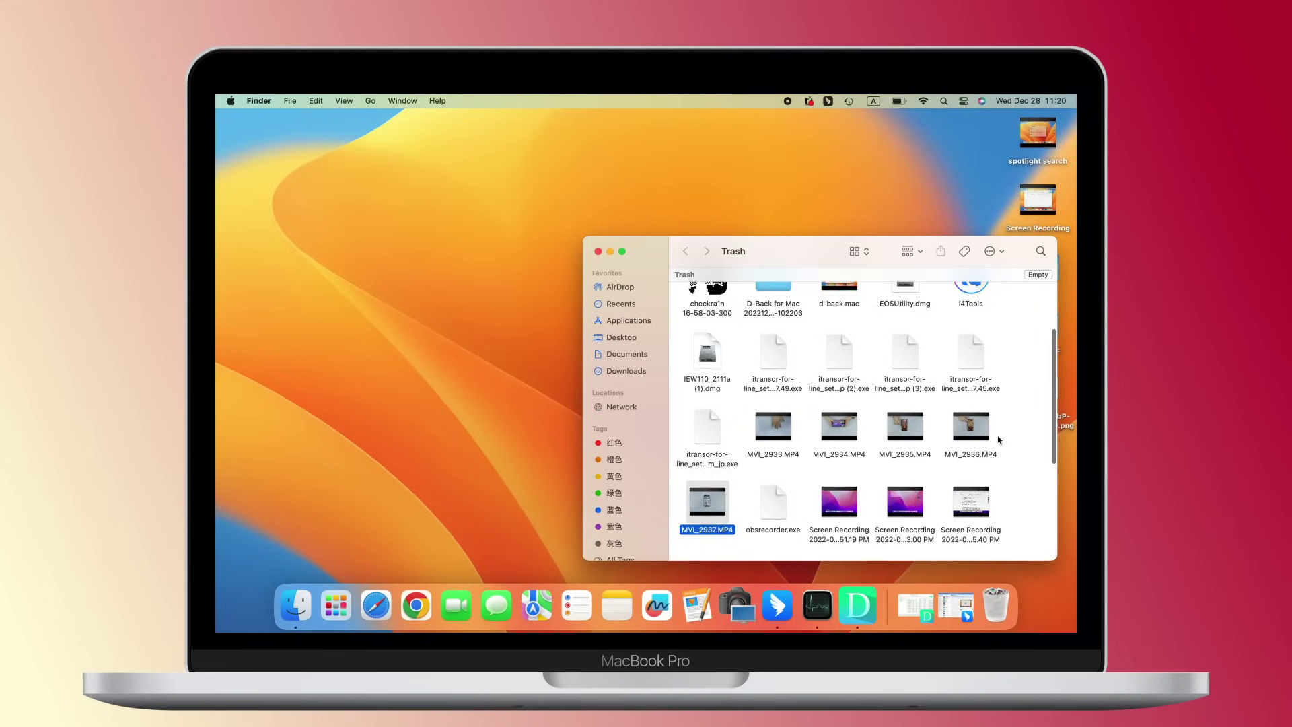
key("Down")
key("Down")
key("Down")
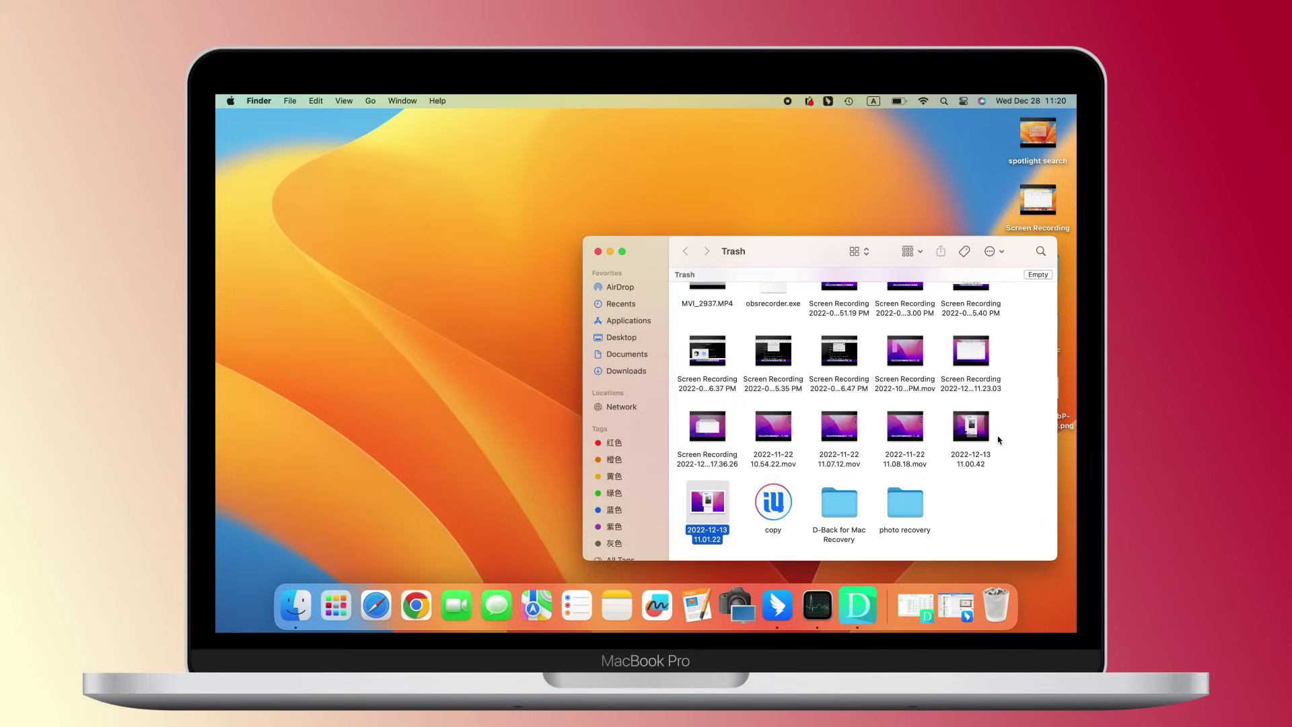
left_click_drag(921, 505, 498, 411)
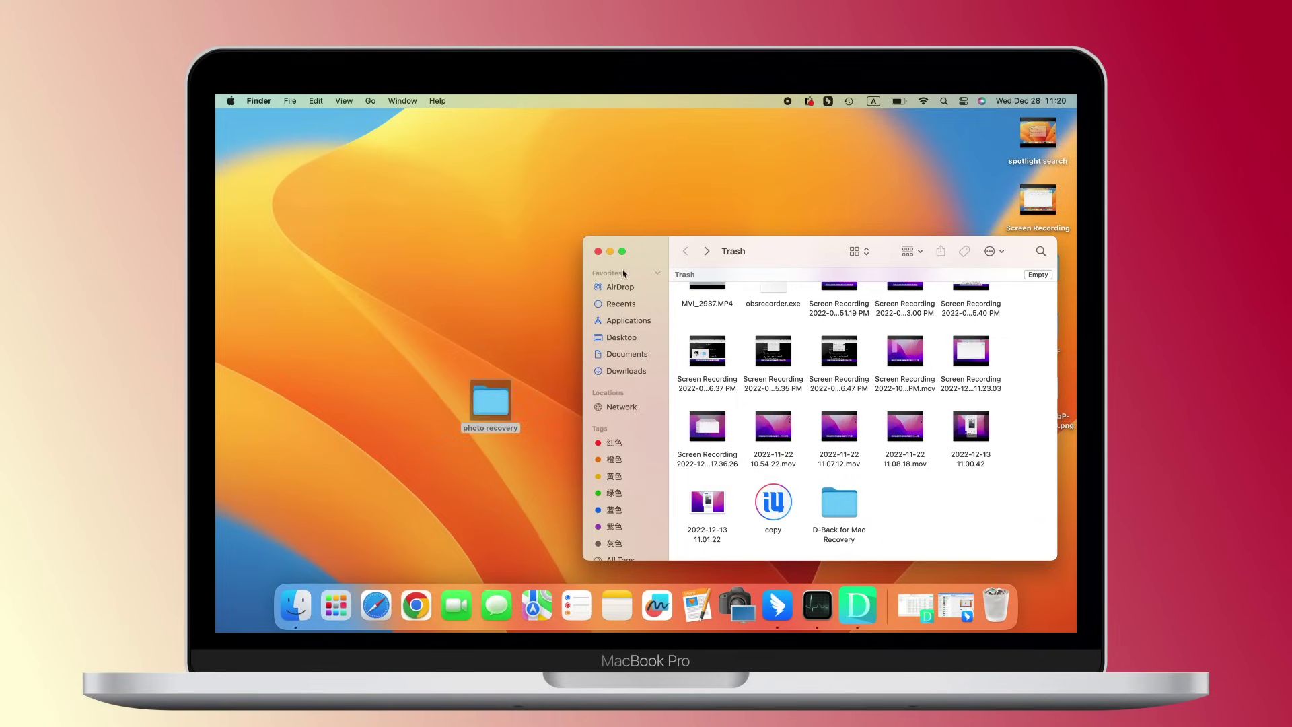
- Close the Trash, place the restored folder near the top centre and reveal IMG_5707.HEIC inside
left_click(597, 253)
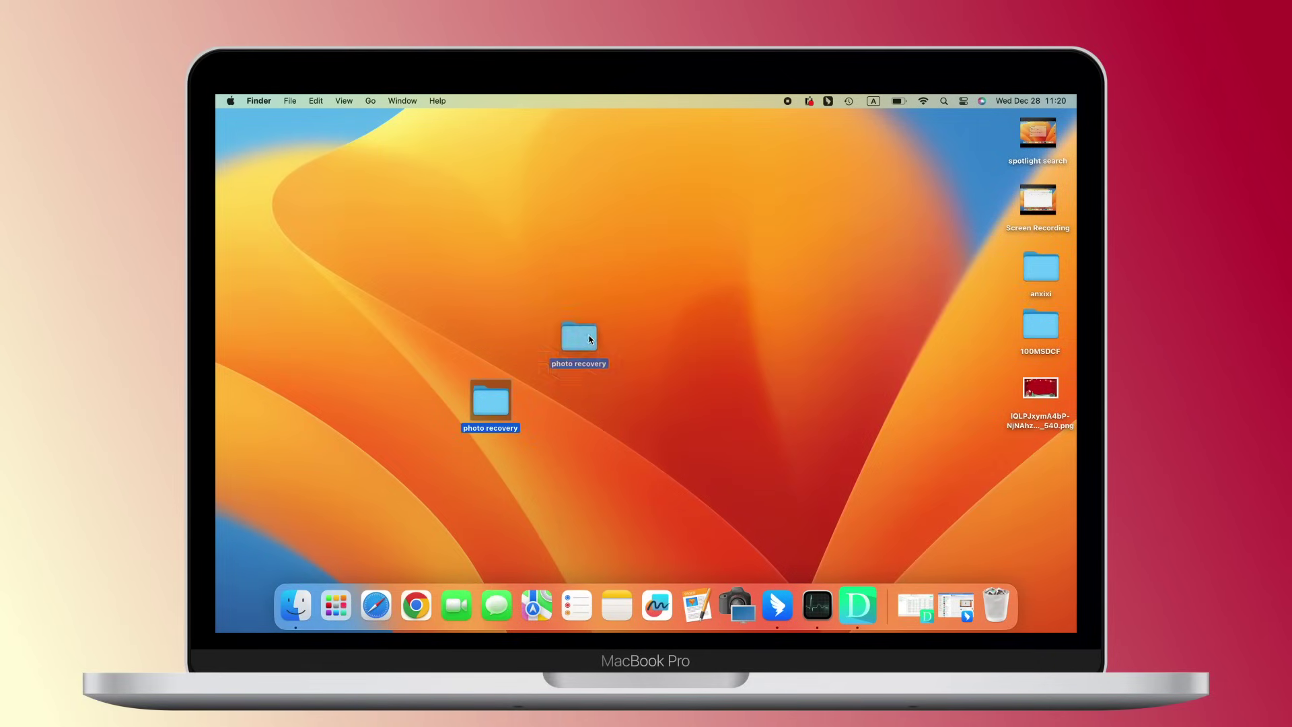
left_click_drag(502, 402, 779, 226)
double_click(780, 226)
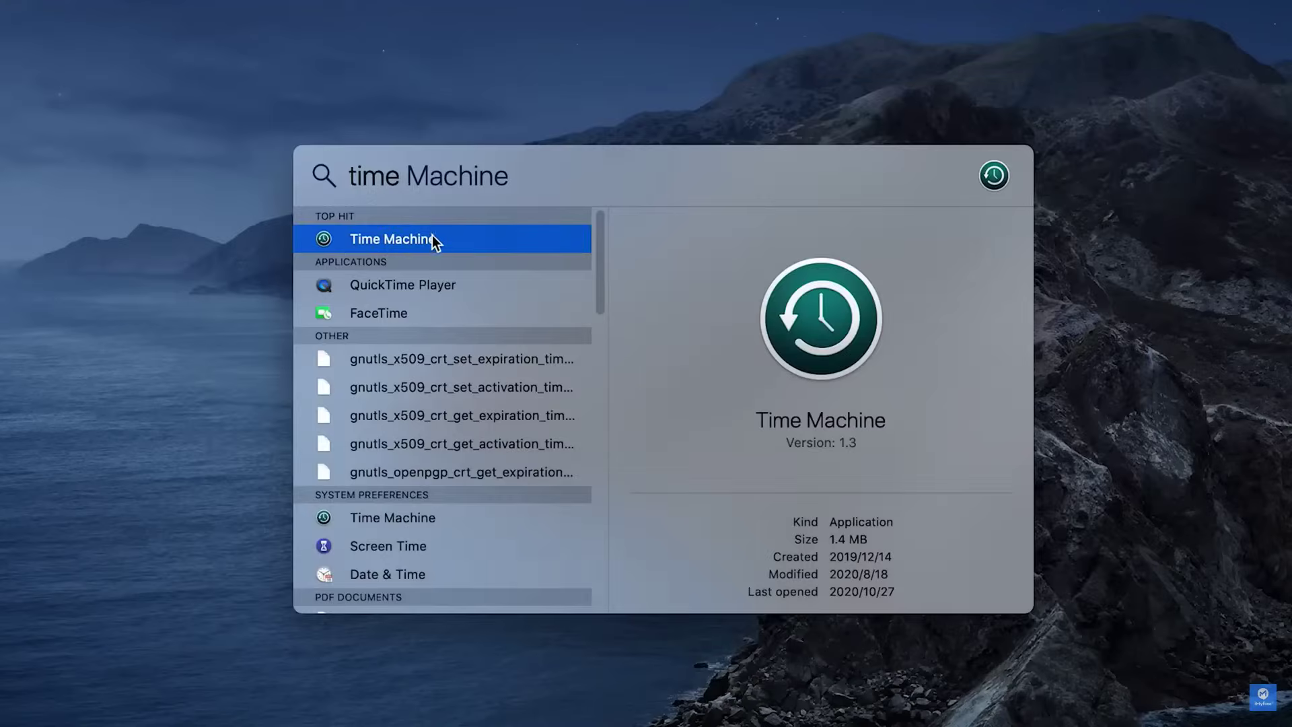
- Launch Time Machine and browse the backed-up Documents folder
left_click(431, 237)
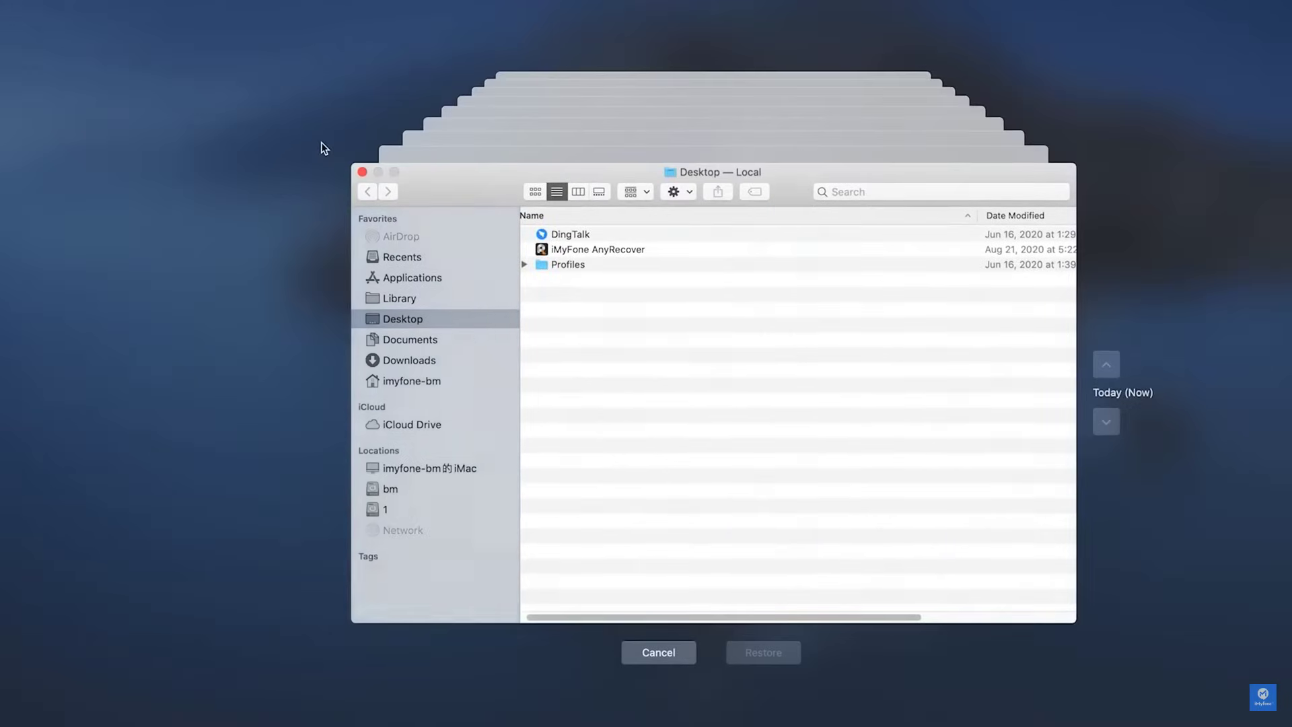
left_click(409, 340)
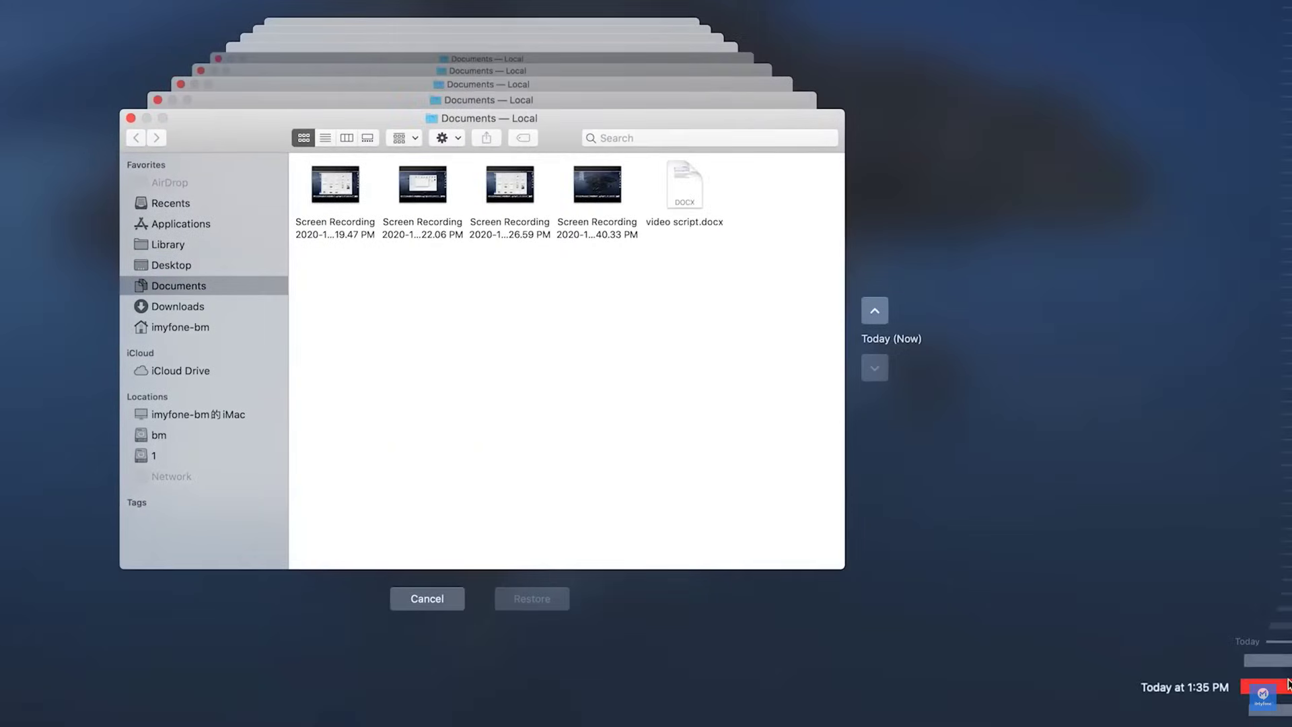